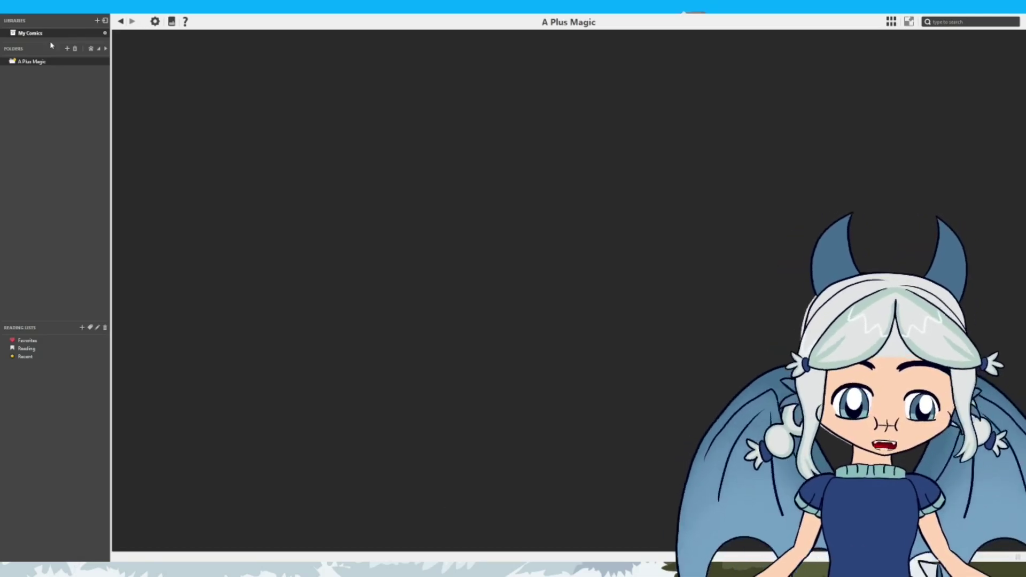
# Deselect the A Plus Magic folder by clicking the empty folder area of My Comics.
pyautogui.click(20, 207)
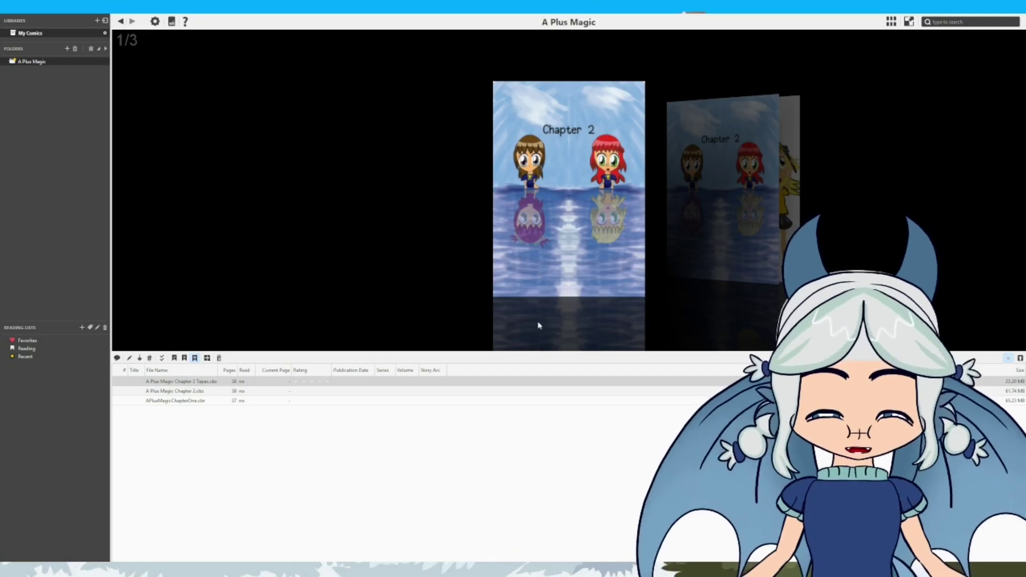
# Browse the three comic covers and open APlusMagicChapterOne.cbr for reading.
pyautogui.scroll(-1, 538, 326)
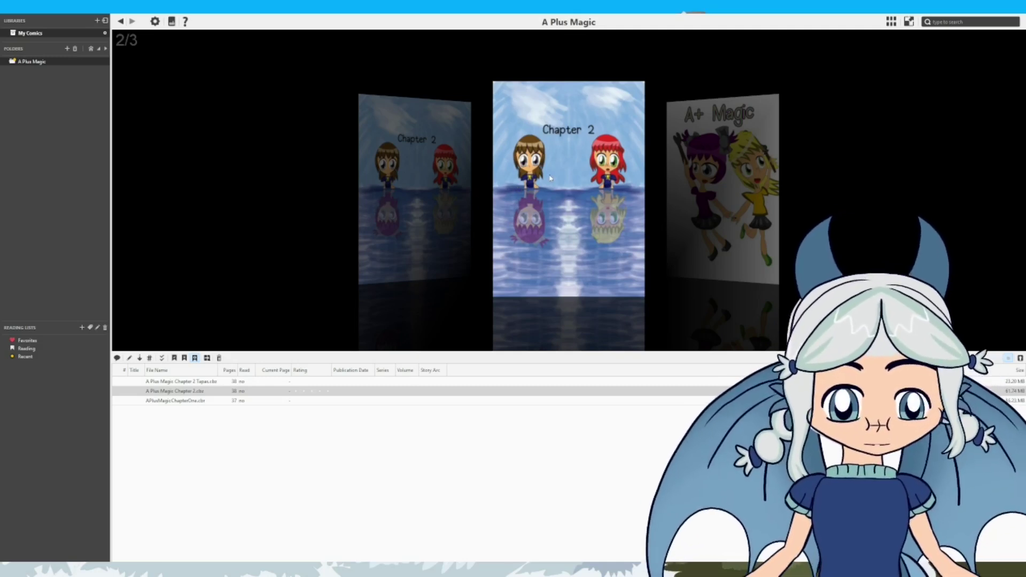
pyautogui.click(405, 178)
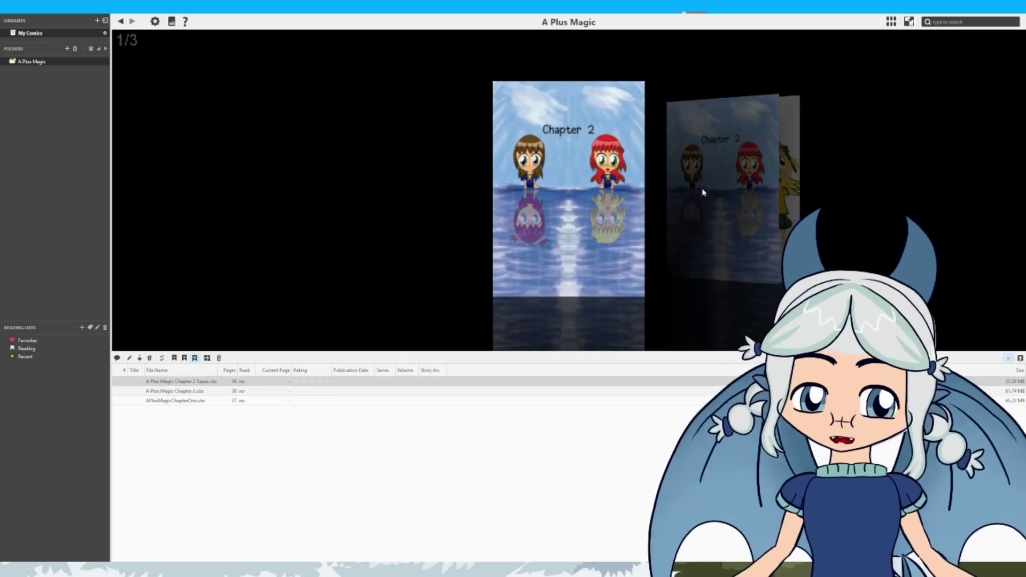
pyautogui.click(759, 190)
pyautogui.click(719, 299)
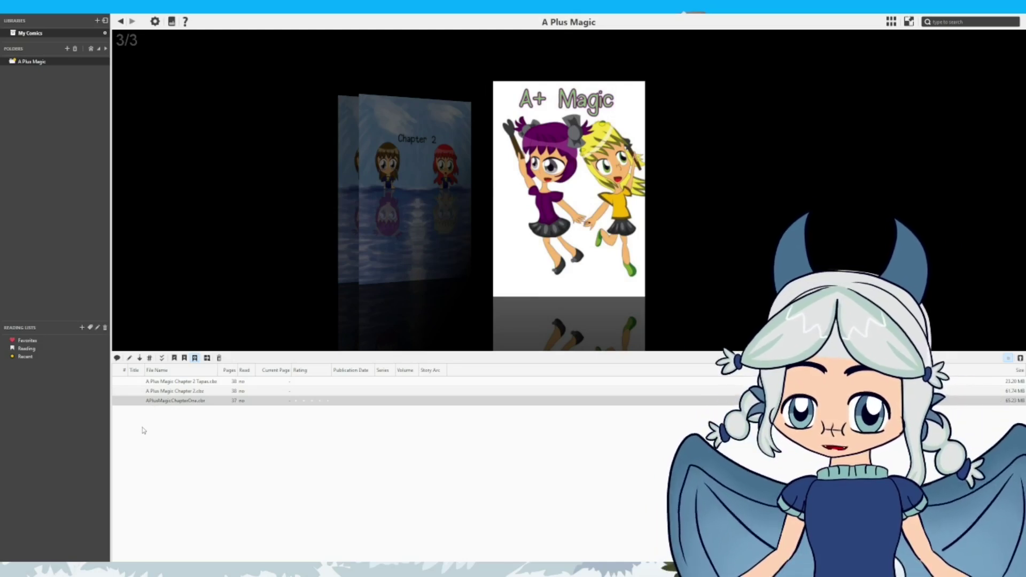
pyautogui.click(117, 358)
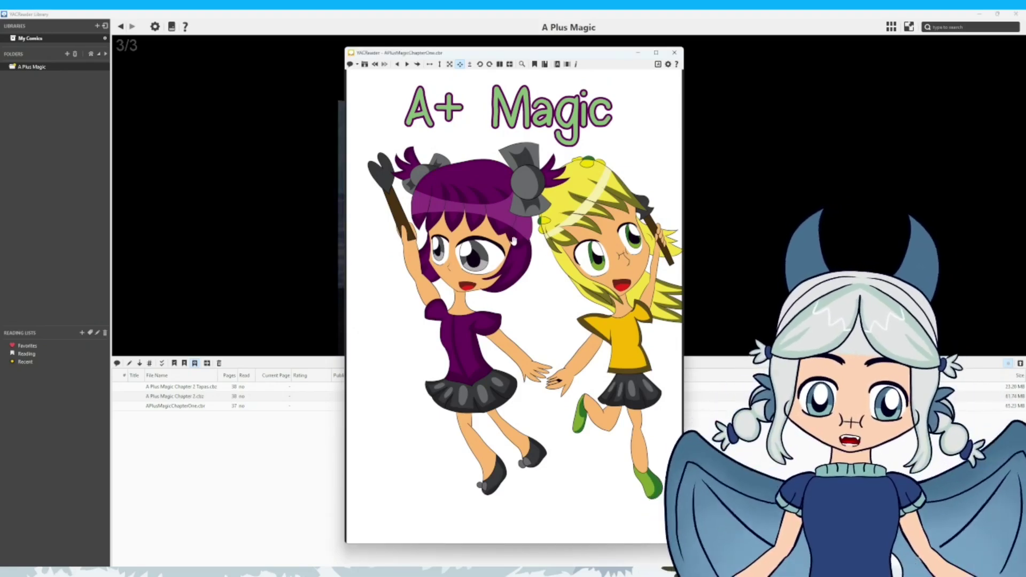
# Page forward twice through APlusMagicChapterOne's interior pages.
pyautogui.press('Right')
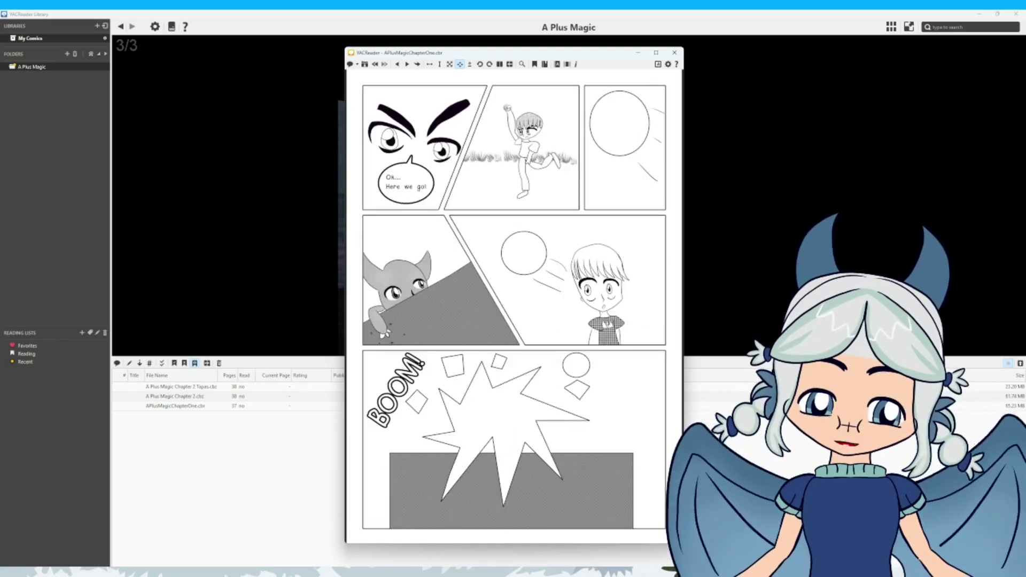
pyautogui.press('Right')
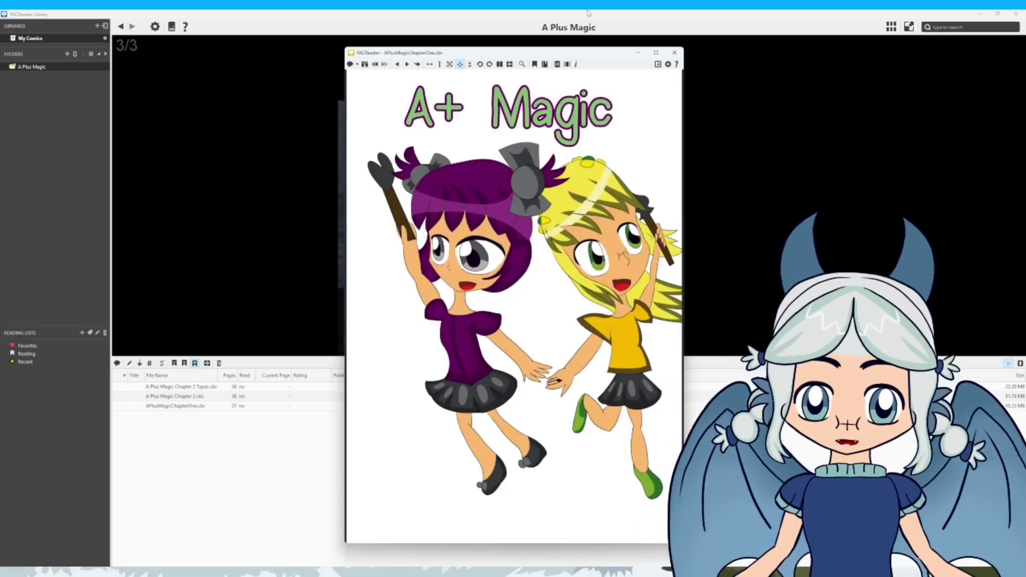
# Close the reader window and bring the Chapter 2 comic to the front.
pyautogui.click(674, 52)
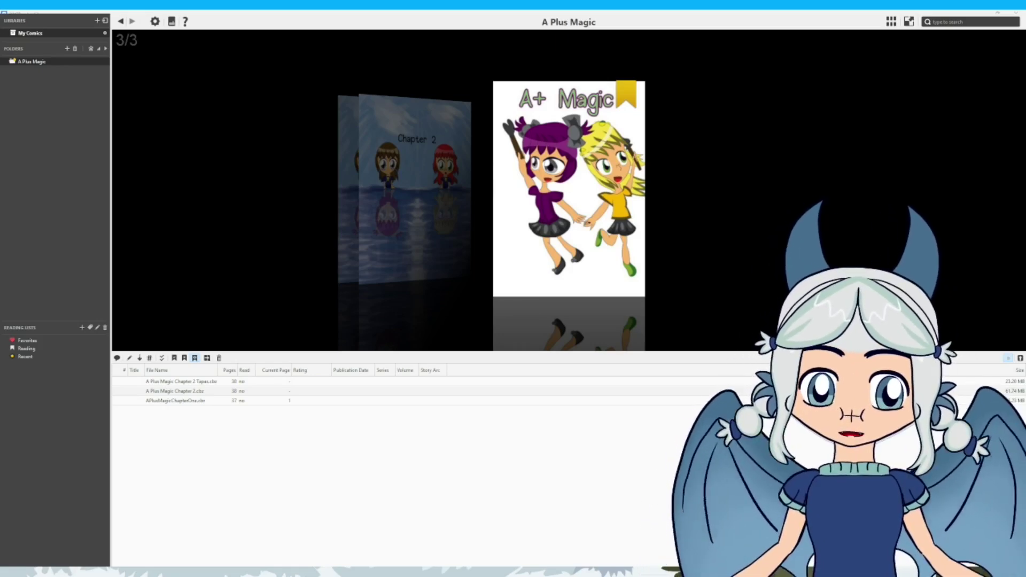
pyautogui.click(374, 217)
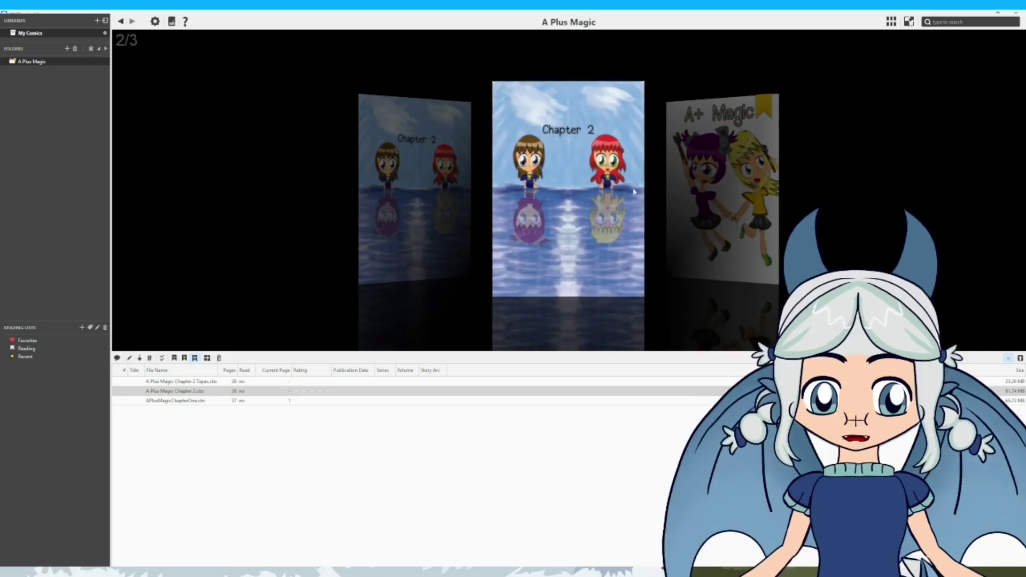